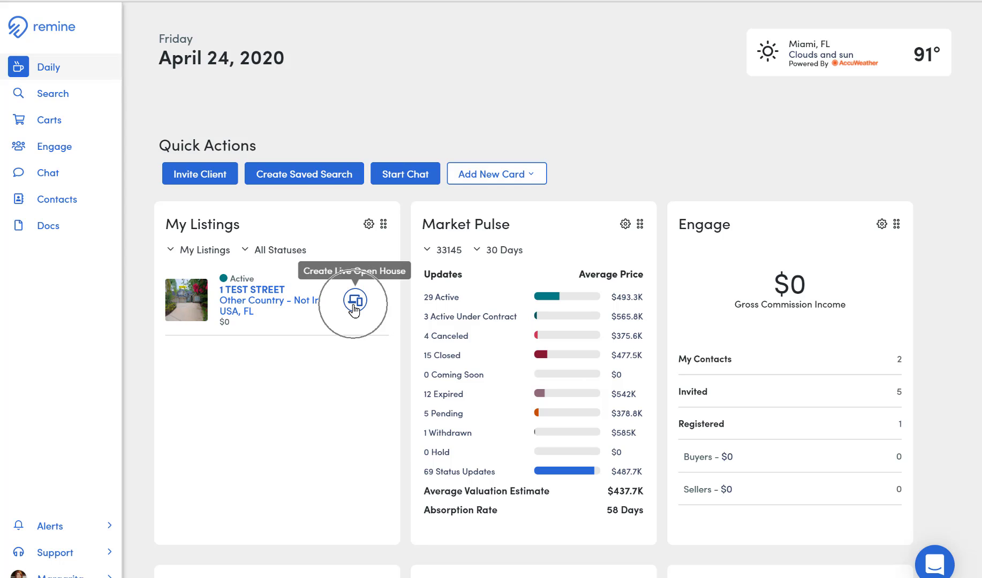
- Open the active test listing from My Listings and start creating a live open house from its details page
click(264, 294)
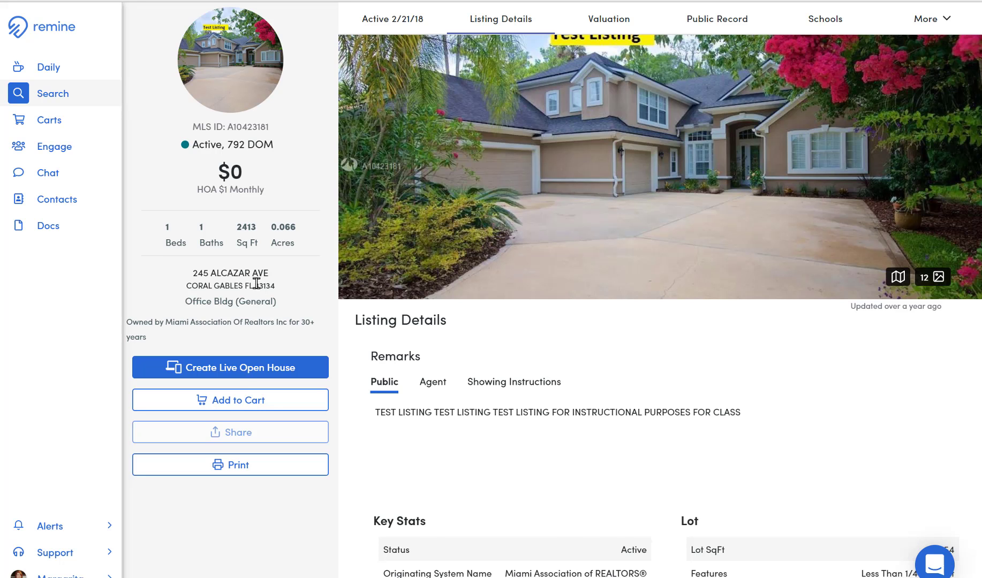
click(242, 376)
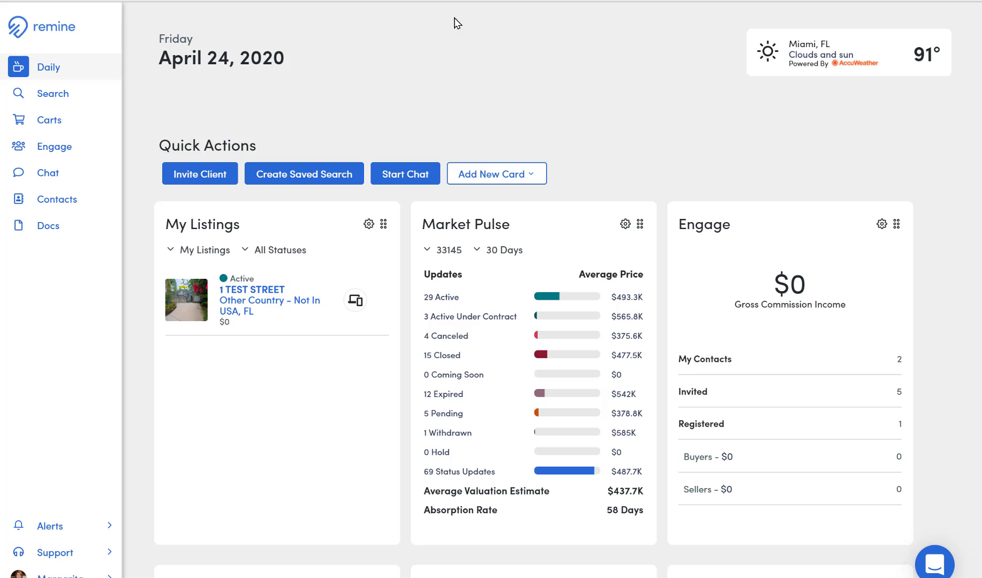
- Start a live open house for the active test listing with Remine Live streaming enabled, dated 04/24/2020
click(356, 301)
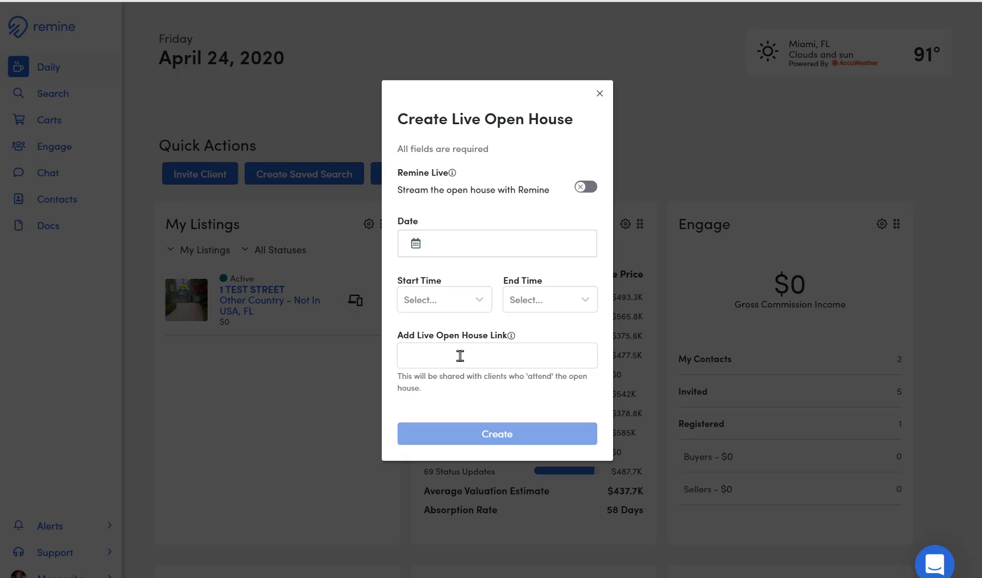
mouse_move(511, 338)
click(588, 188)
click(452, 246)
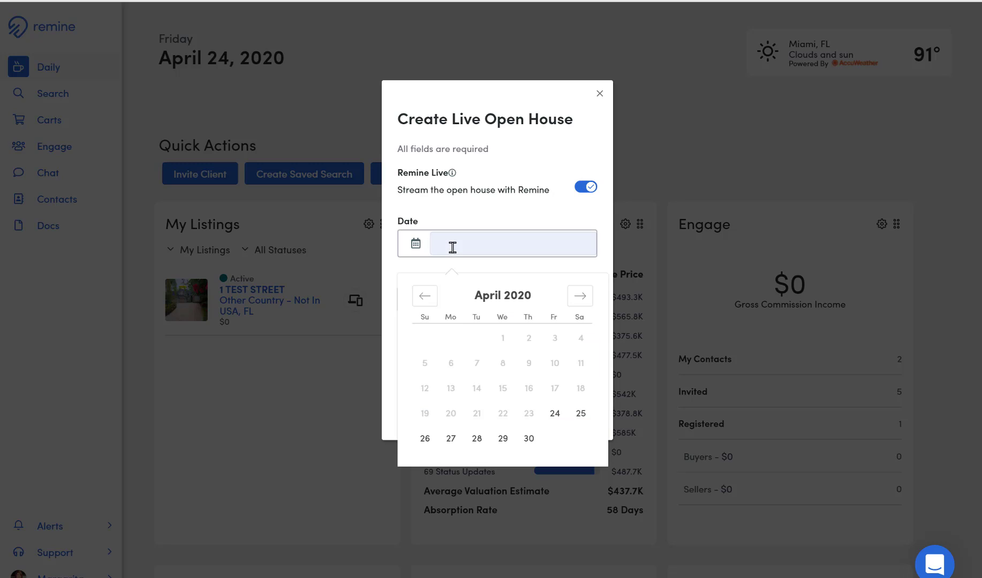
click(554, 413)
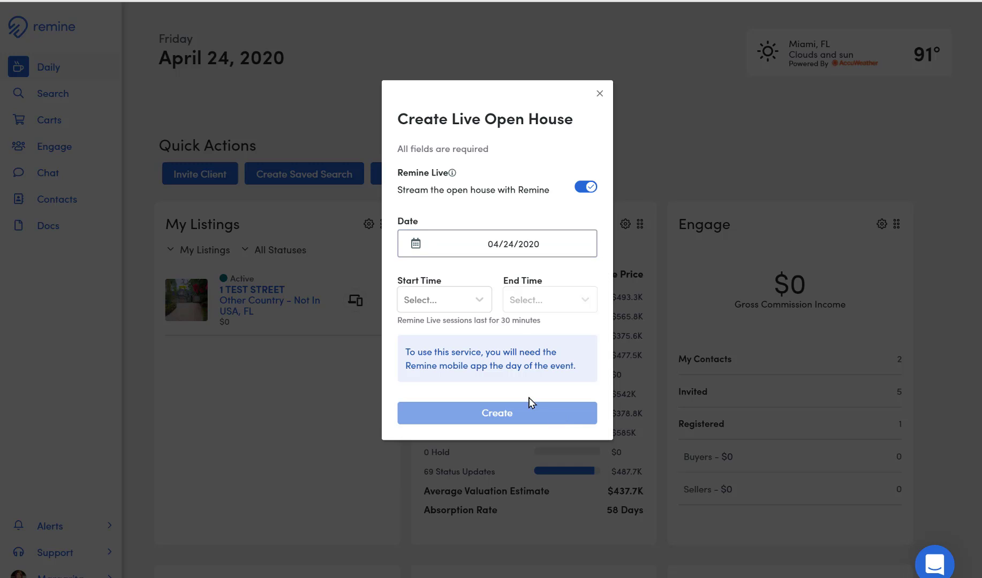
- Set the open house start time to 2:00PM and create the event
click(456, 306)
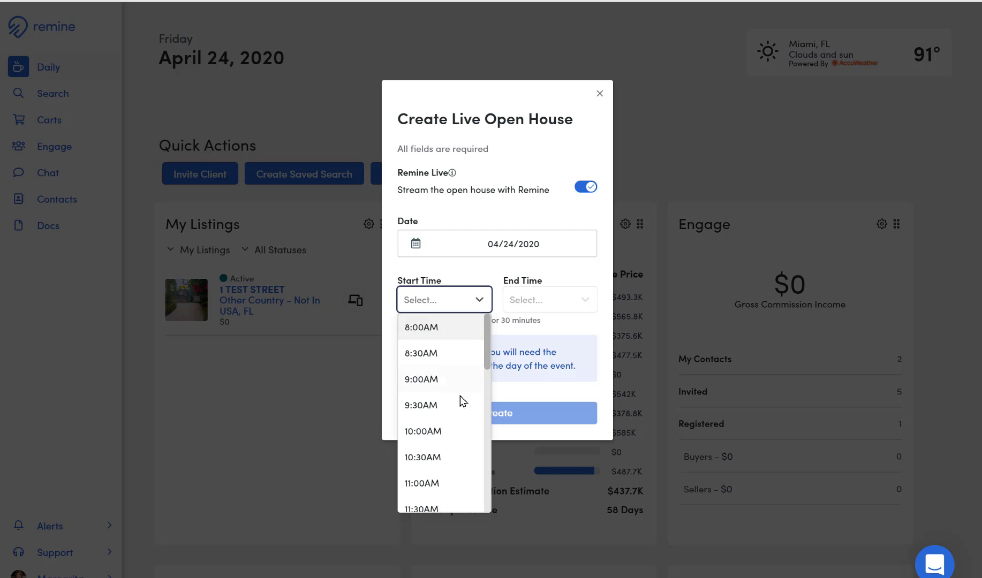
scroll(434, 374, down, 5)
click(433, 401)
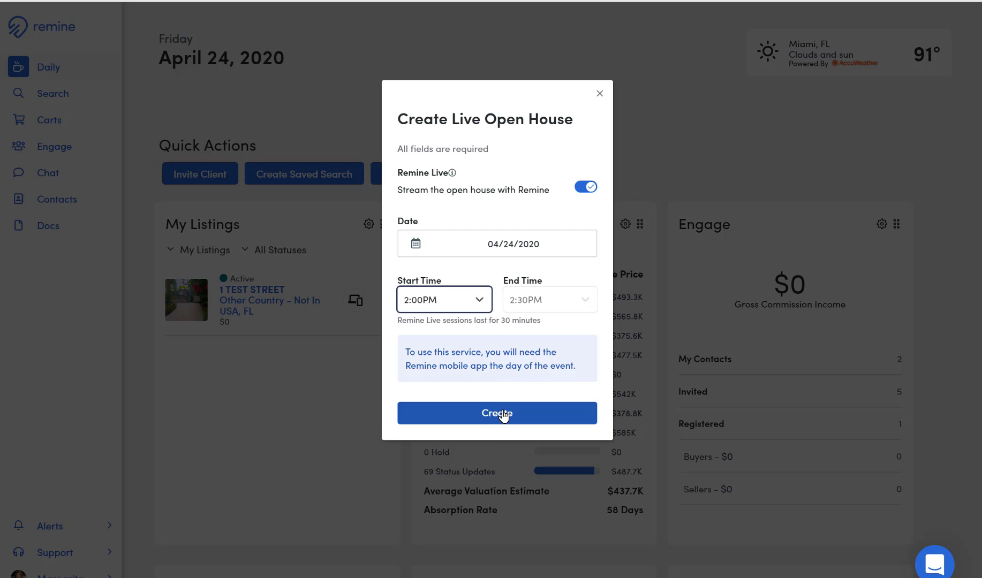
click(502, 419)
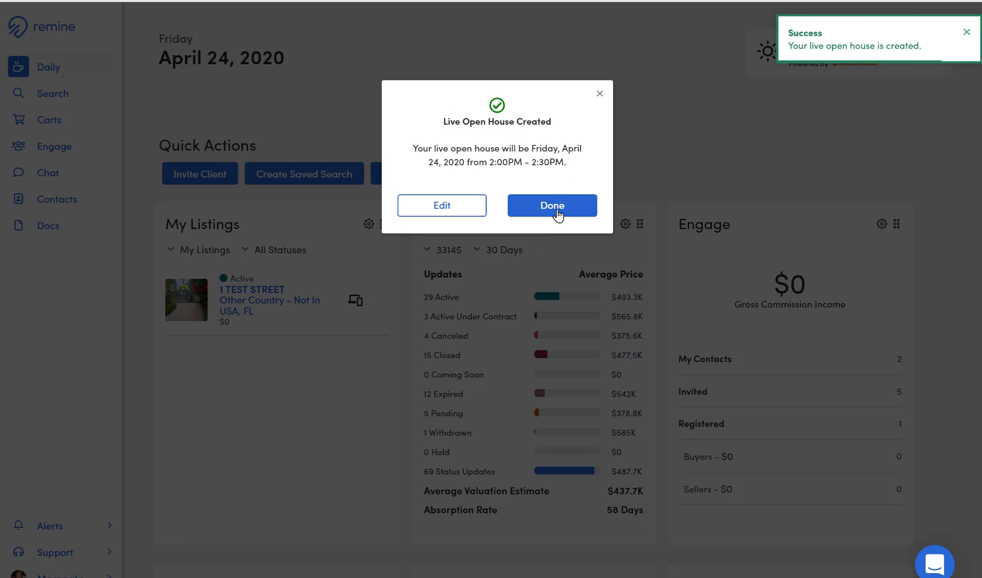
click(557, 215)
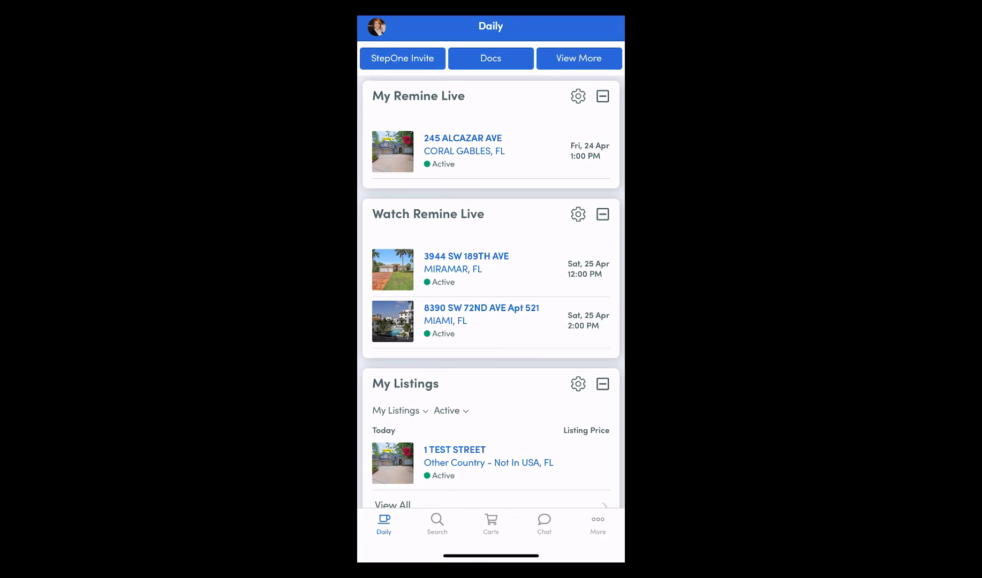
- In the Remine mobile app, start the Remine Live stream for the Coral Gables open house and stop it
scroll(490, 292, down, 3)
scroll(491, 292, up, 3)
click(463, 151)
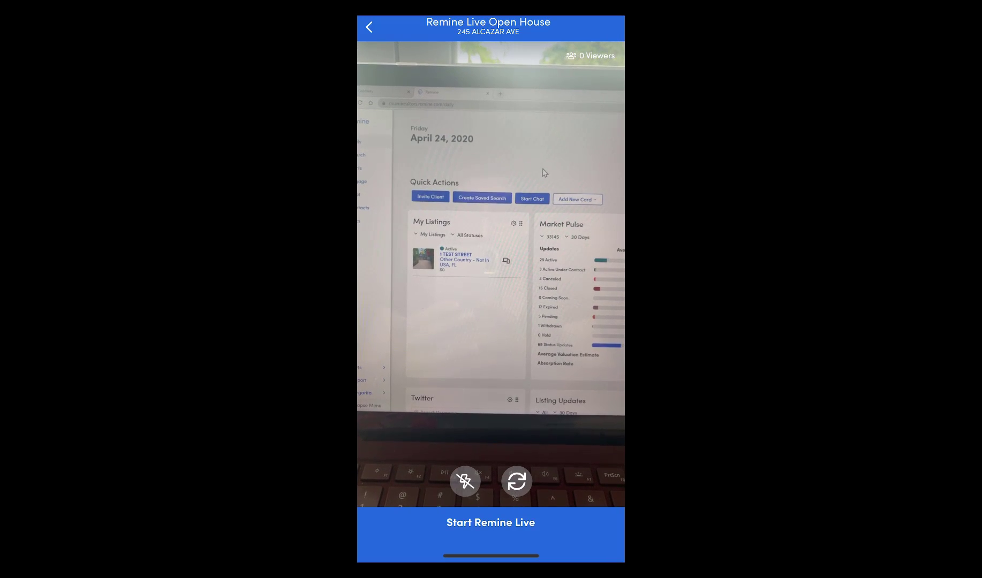
click(490, 523)
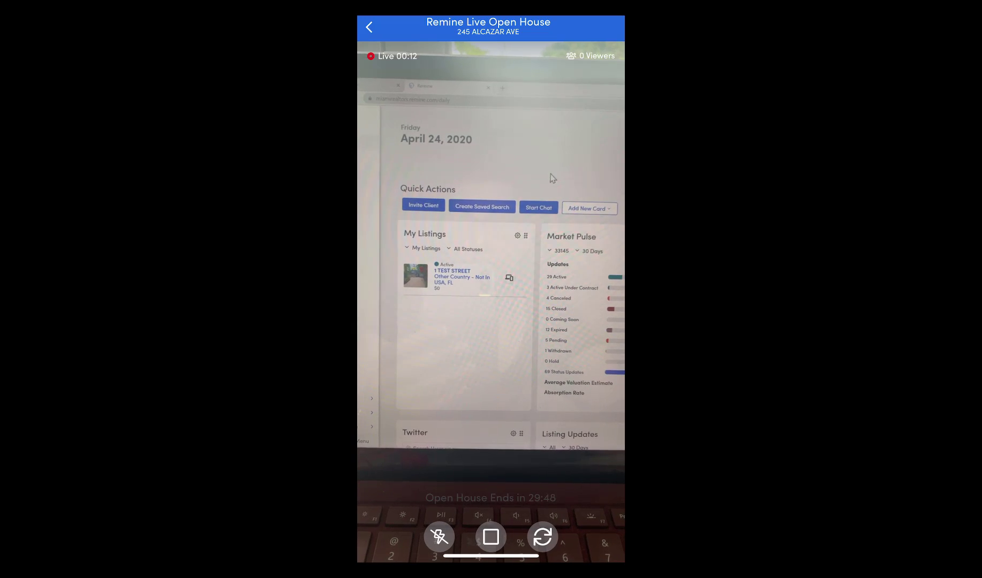
click(490, 537)
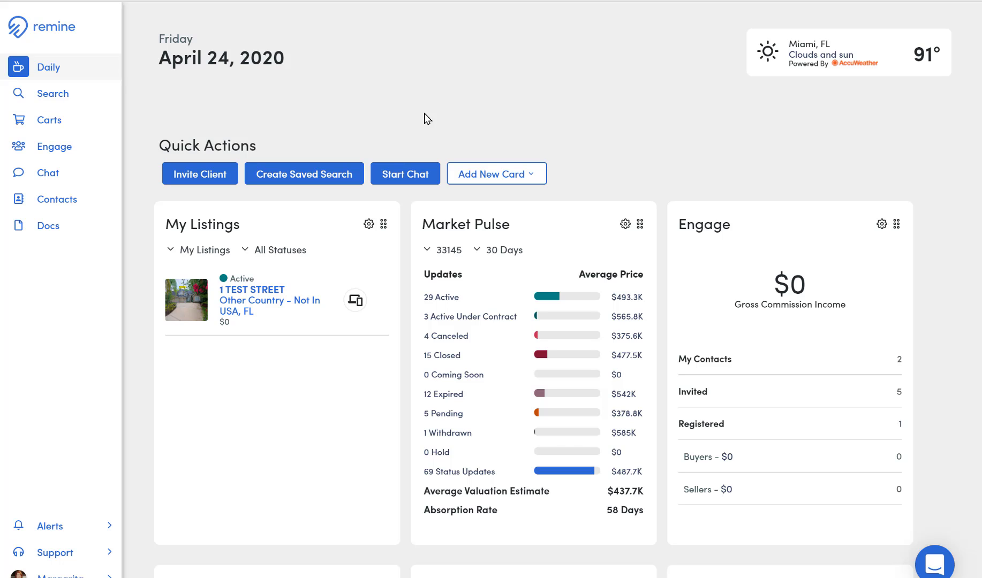
- Reopen the test listing's live open house on the web dashboard and cancel the event
click(356, 305)
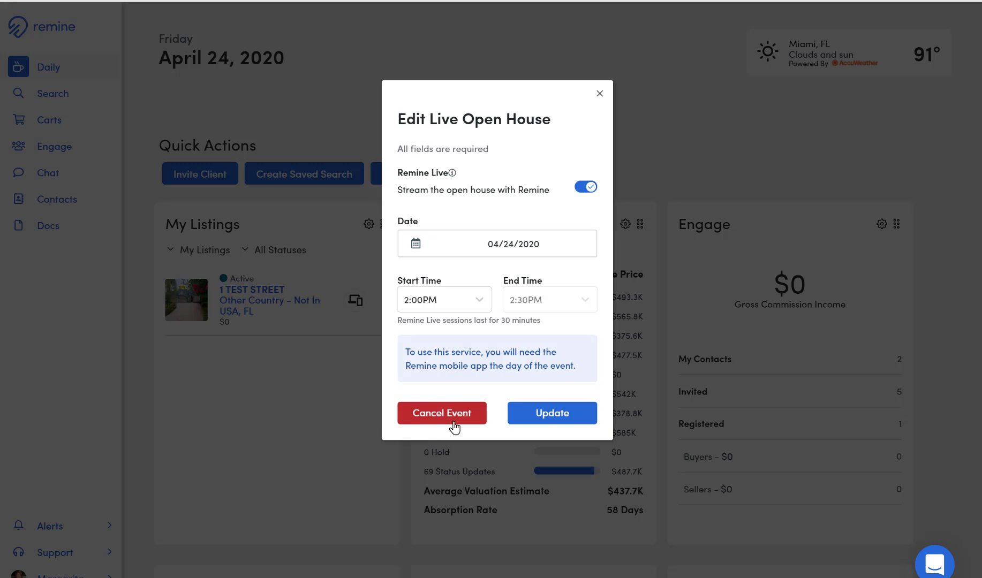
click(454, 424)
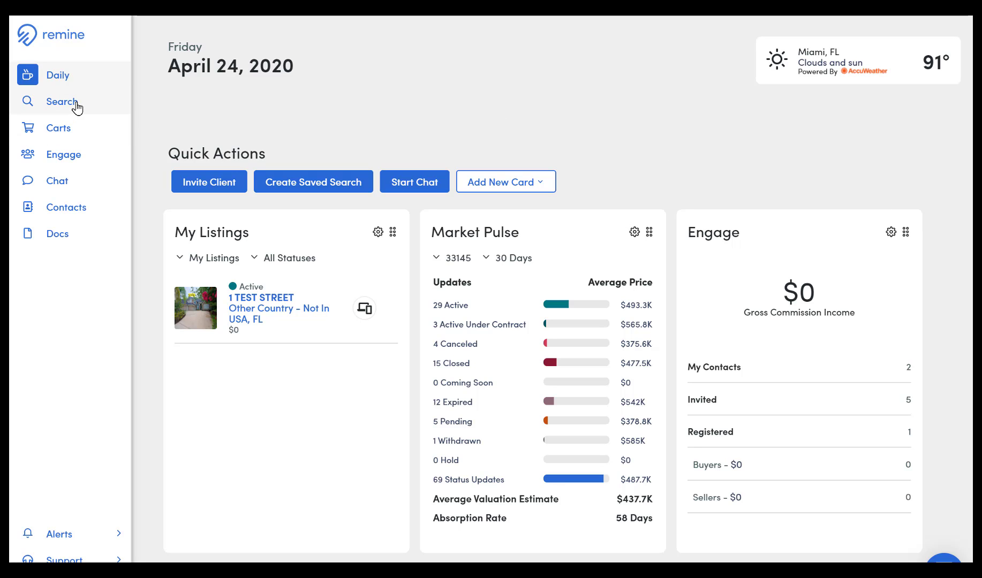
- Filter the property search to show live open houses only
click(76, 107)
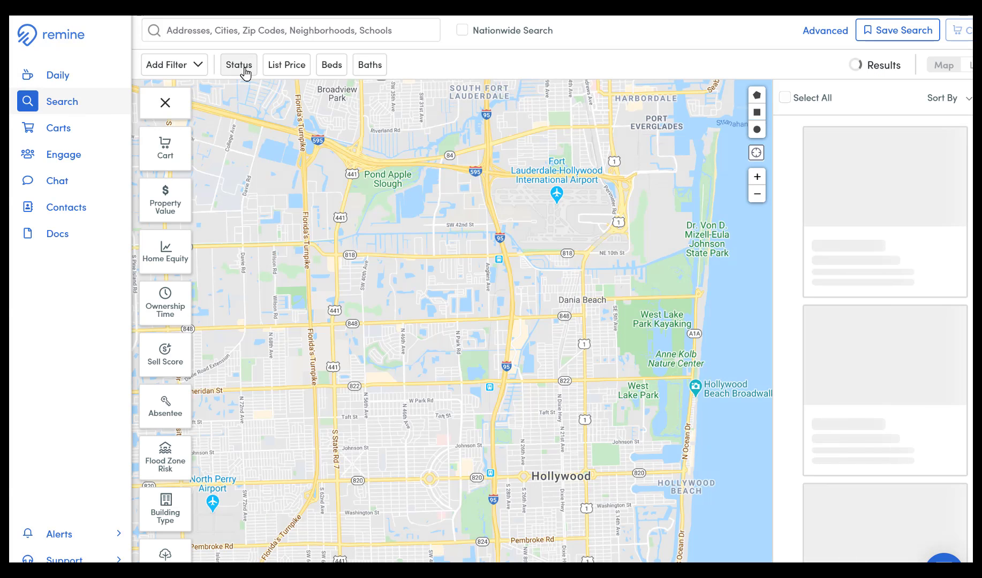
click(245, 71)
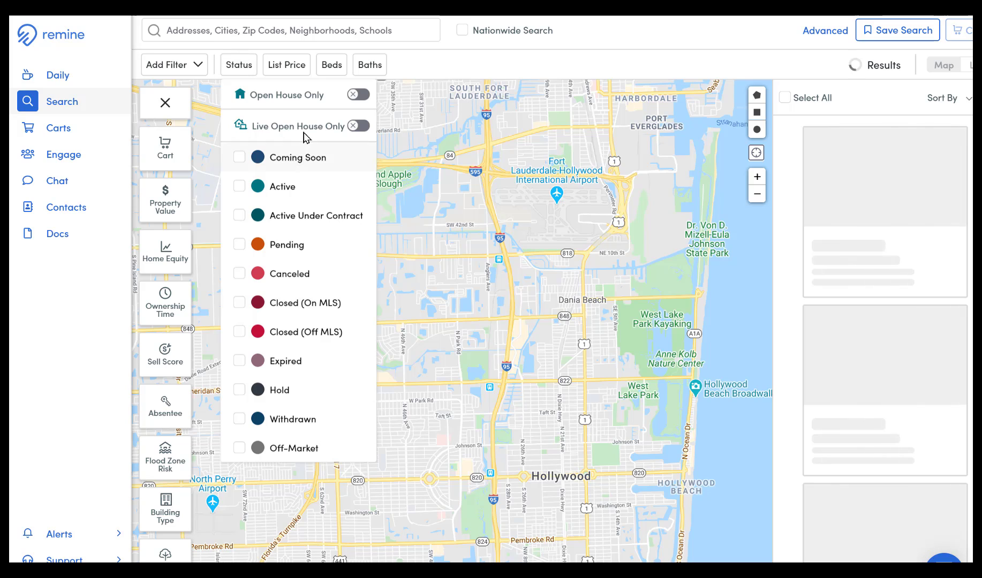
click(357, 128)
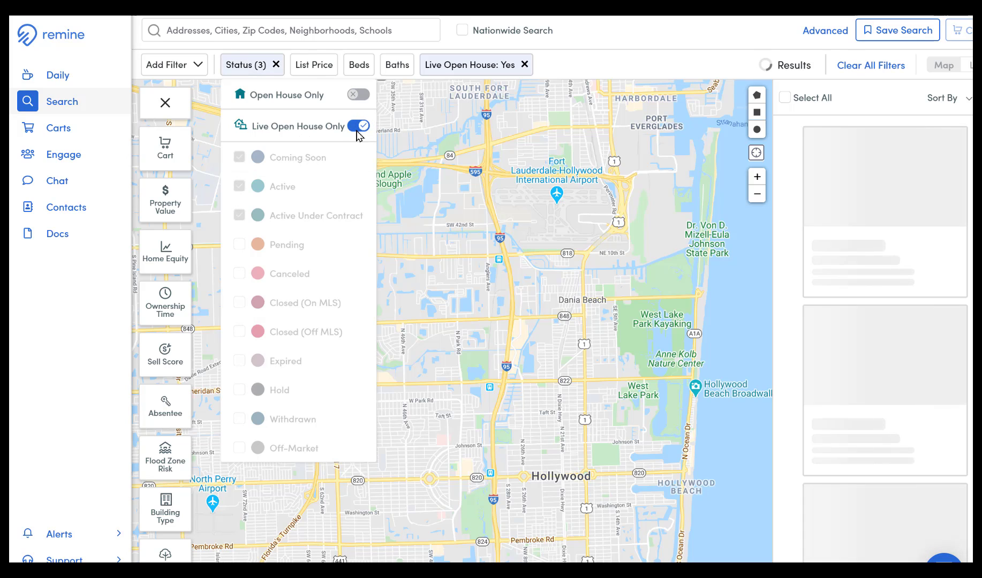
- Limit the property search to the city of Miramar, FL and open the $675,000 listing
click(297, 28)
text(miramar)
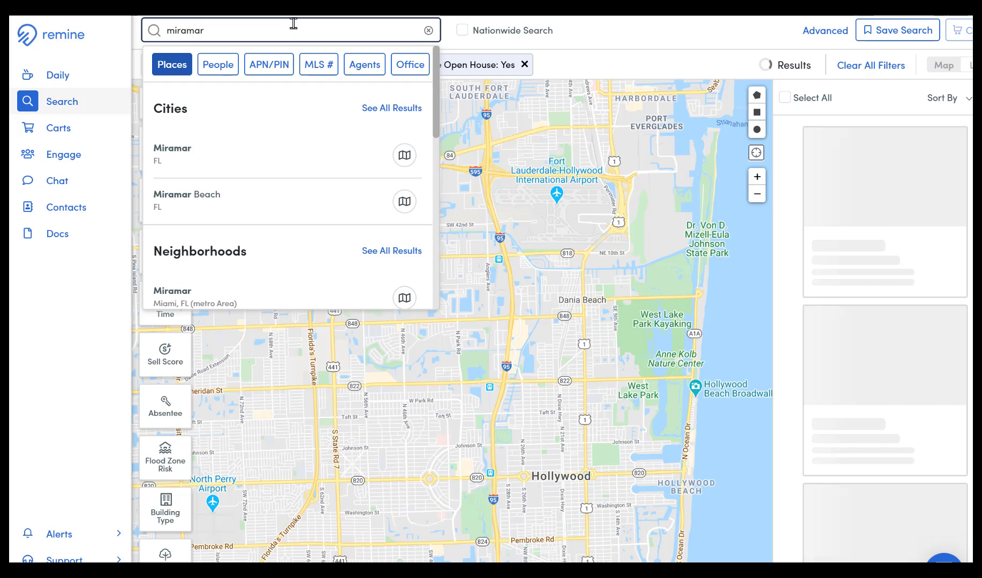
click(157, 161)
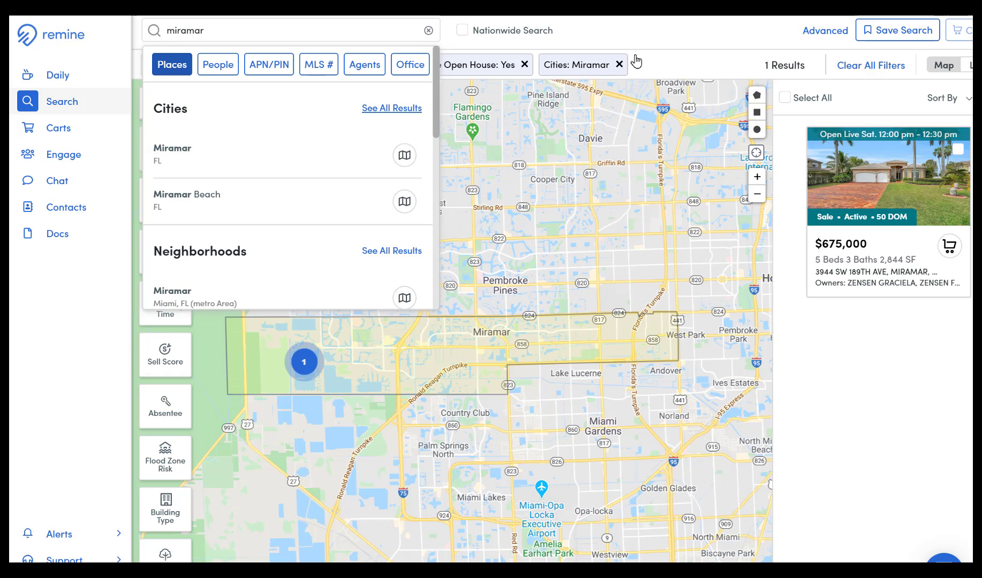
click(702, 41)
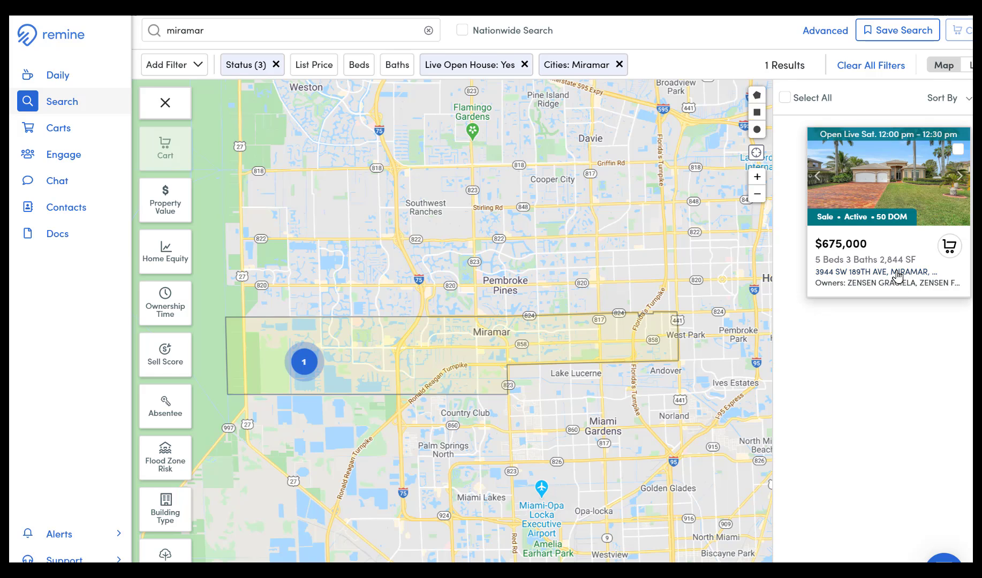
click(896, 274)
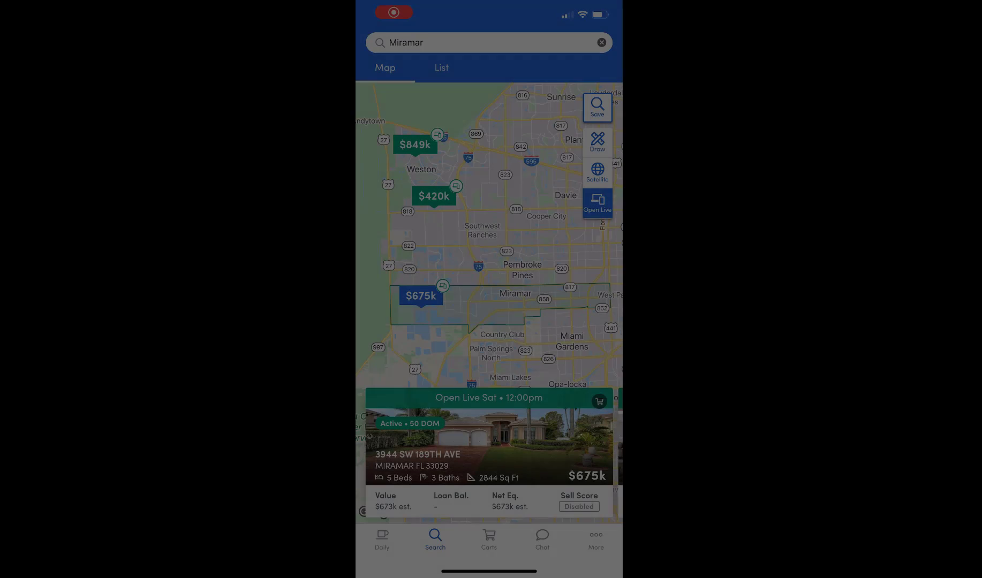
- In the Remine mobile app, go to the Daily page and open the Miramar listing under Watch Remine Live
click(381, 539)
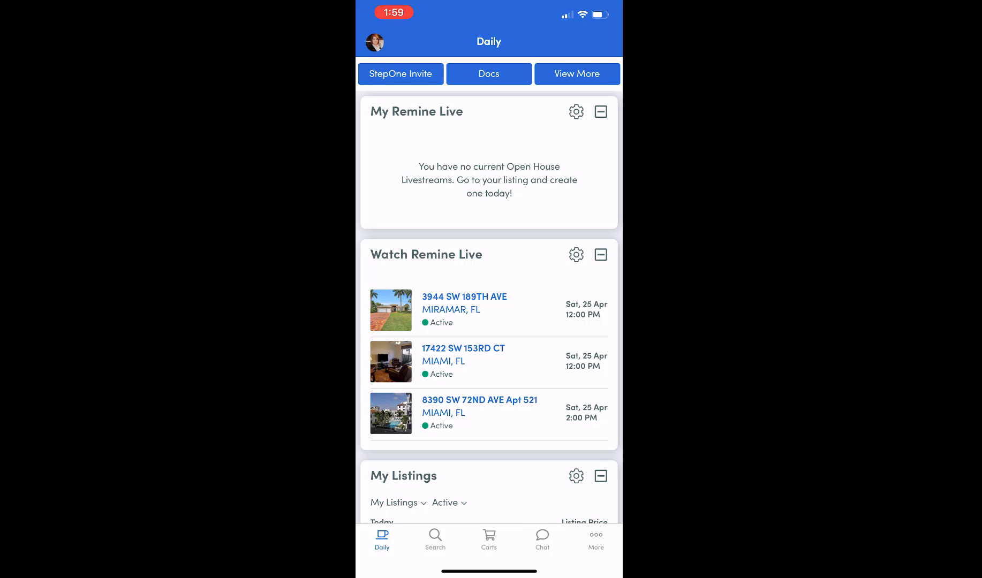
click(464, 309)
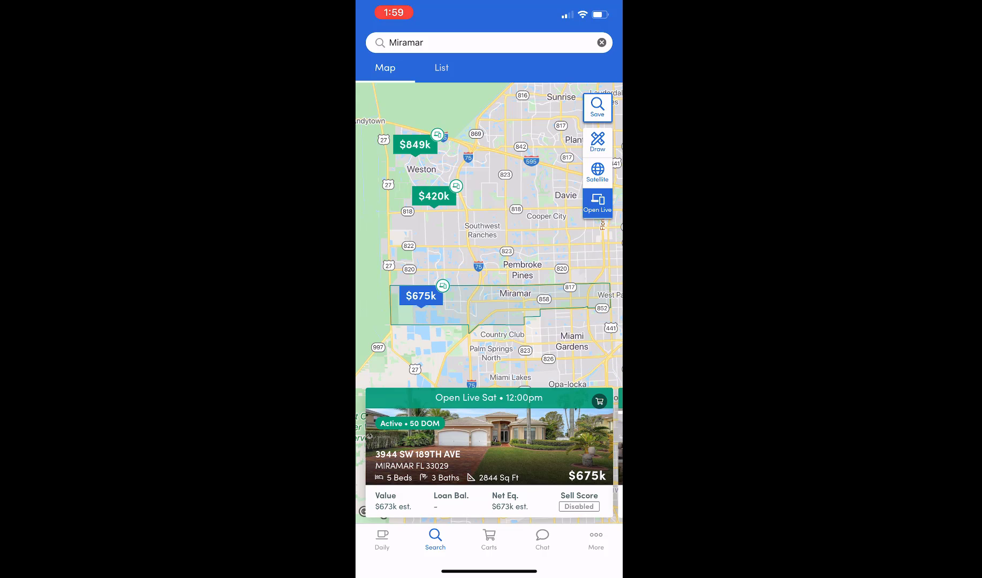
- Open the $675k Miramar listing from the mobile map, start a calendar event for its Remine Live open house, and cancel it
click(489, 444)
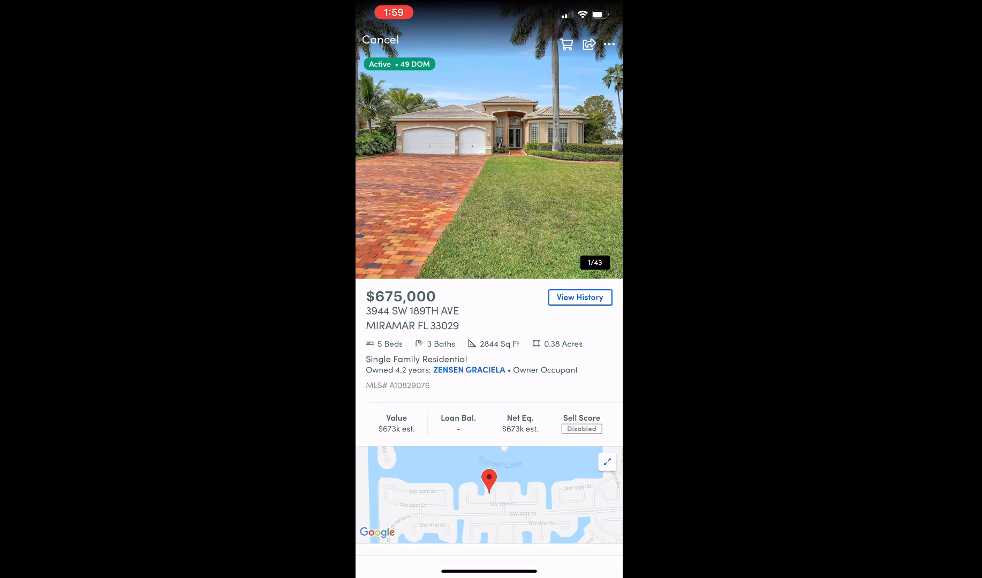
scroll(488, 289, down, 10)
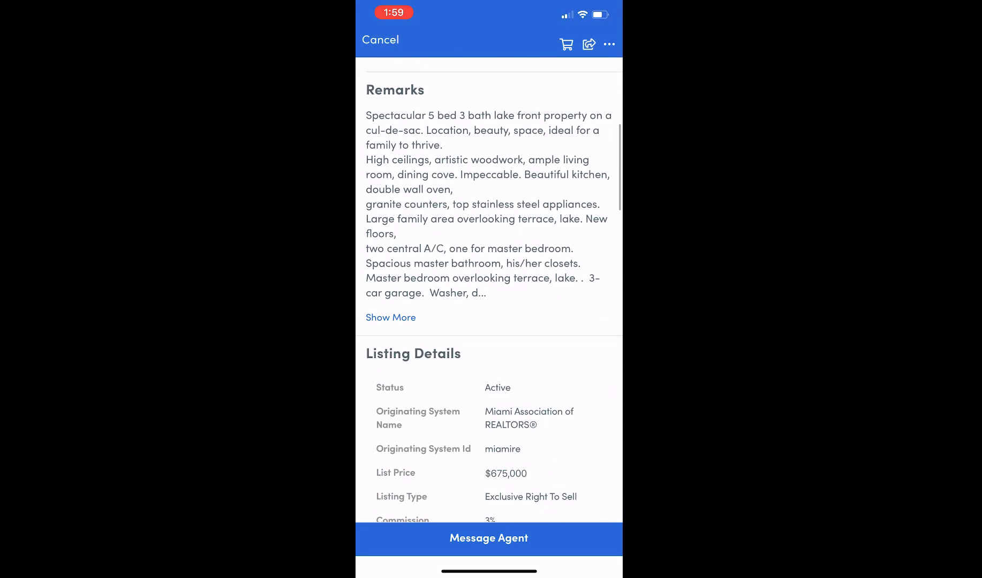
scroll(489, 289, up, 3)
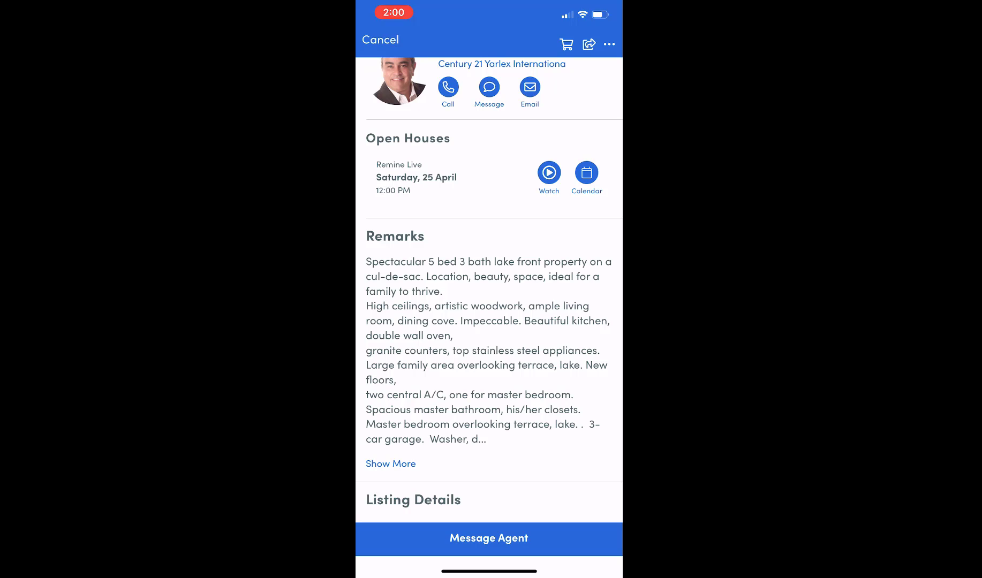
click(586, 172)
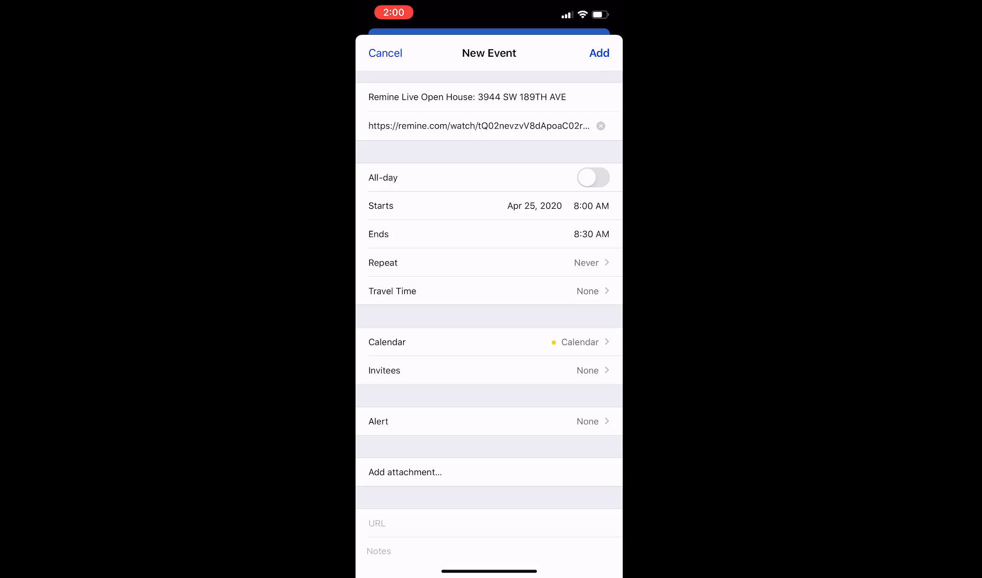
click(385, 53)
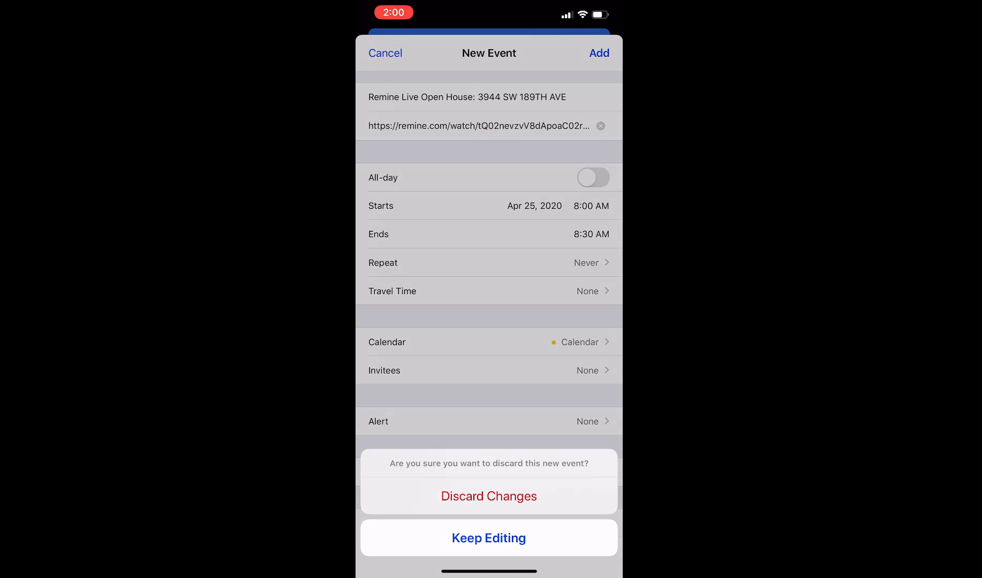